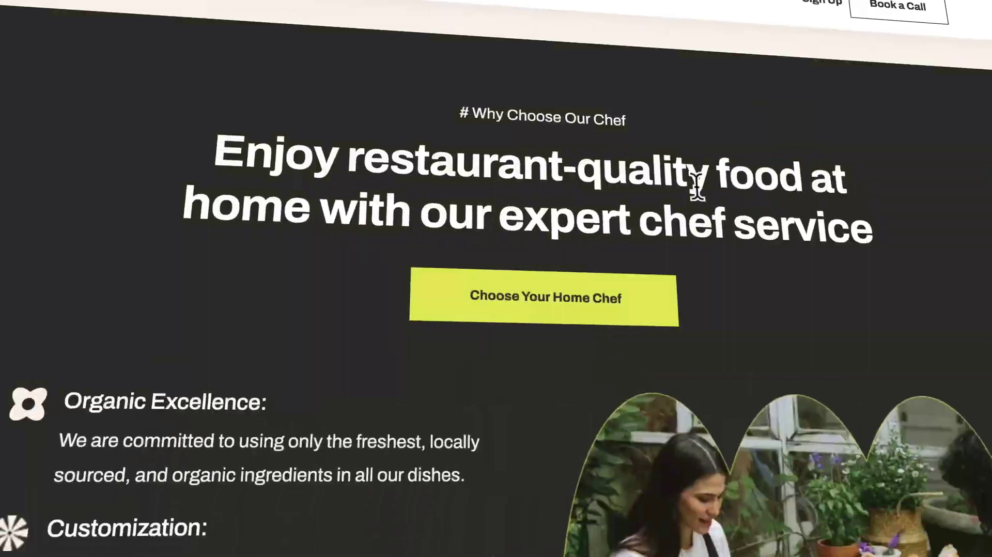
Leave the live Home Chef homepage for the WordPress admin and reach the Spectra sidebar menu
{"action": "scroll", "coordinate": [697, 186], "scroll_direction": "down", "scroll_amount": 20}
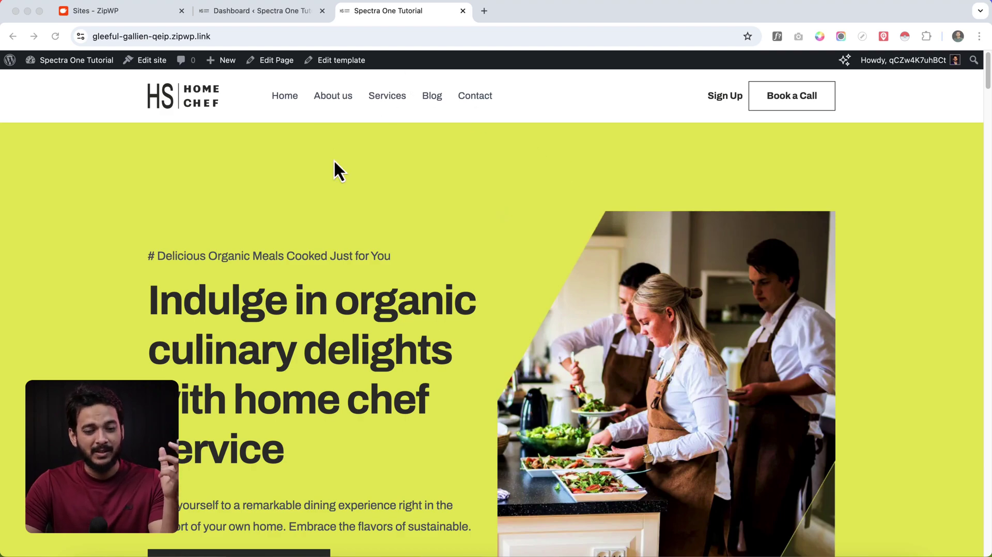
{"action": "scroll", "coordinate": [428, 330], "scroll_direction": "down", "scroll_amount": 15}
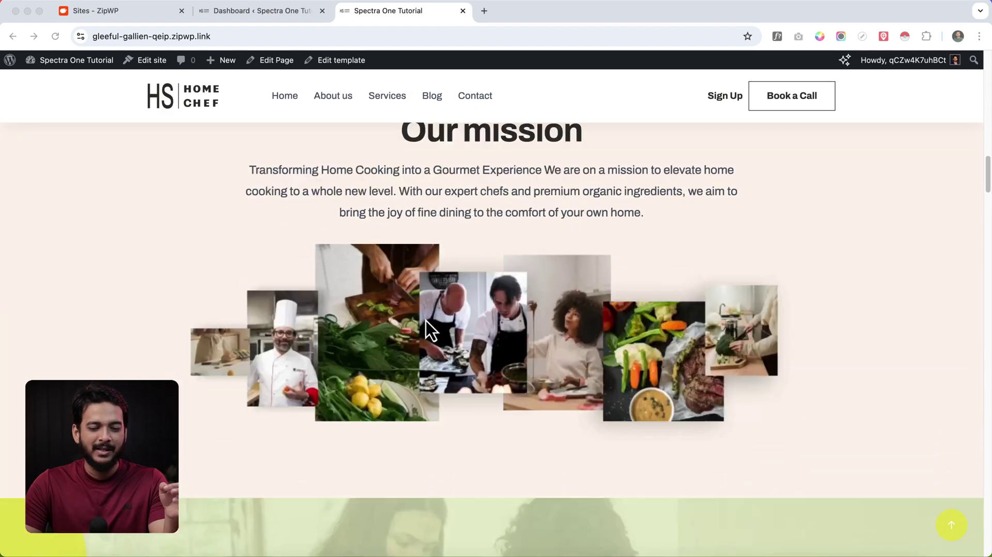
{"action": "scroll", "coordinate": [428, 331], "scroll_direction": "down", "scroll_amount": 20}
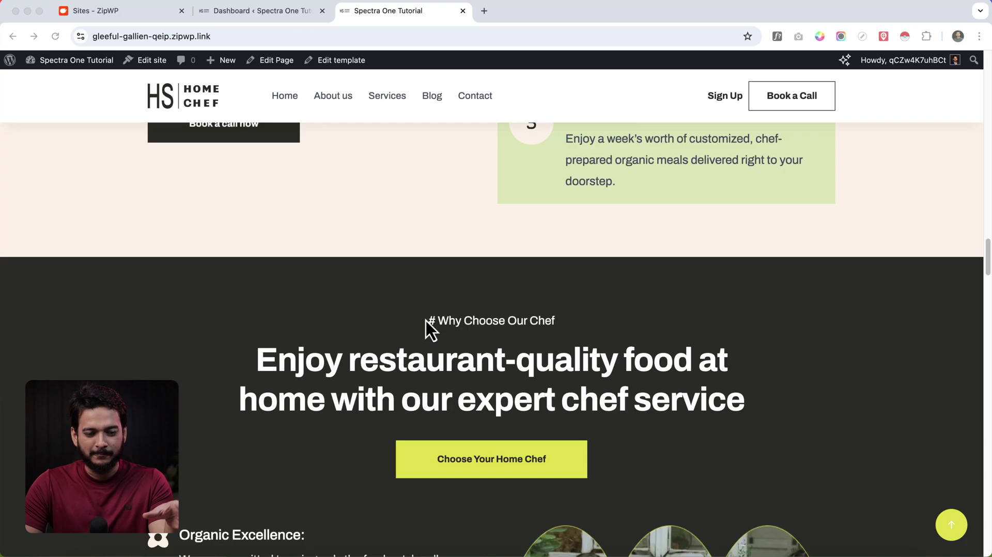
{"action": "scroll", "coordinate": [431, 329], "scroll_direction": "down", "scroll_amount": 20}
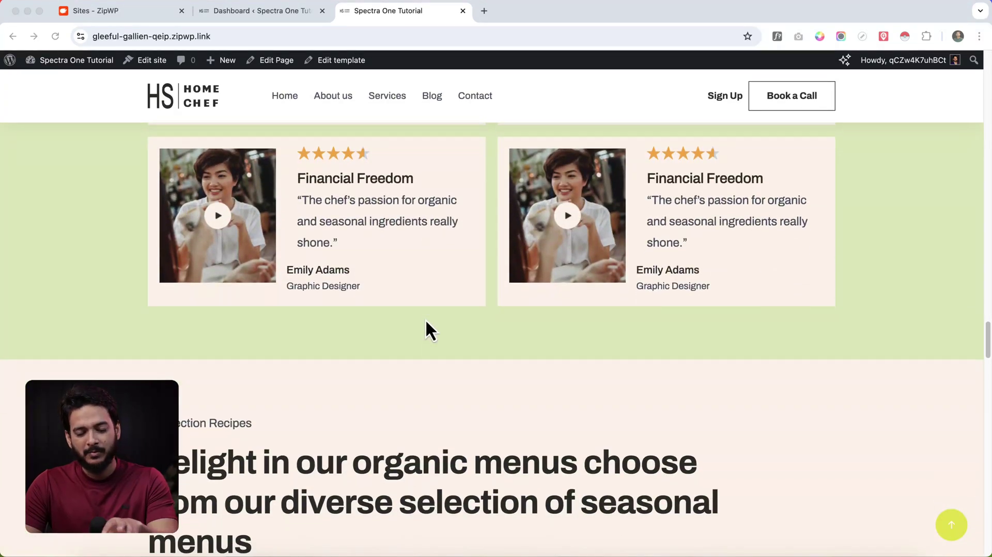
{"action": "scroll", "coordinate": [428, 329], "scroll_direction": "up", "scroll_amount": 20}
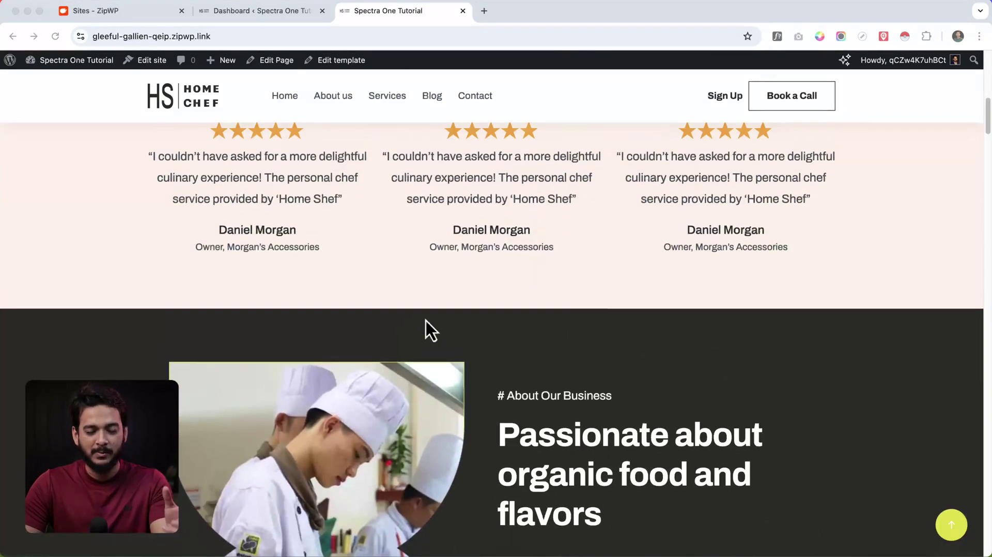
{"action": "scroll", "coordinate": [428, 332], "scroll_direction": "up", "scroll_amount": 15}
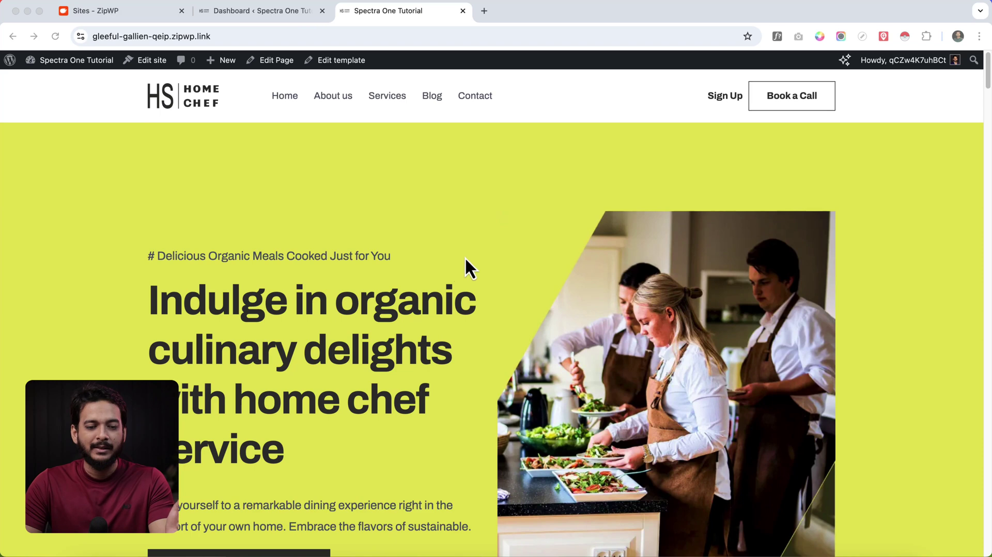
{"action": "left_click", "coordinate": [333, 119]}
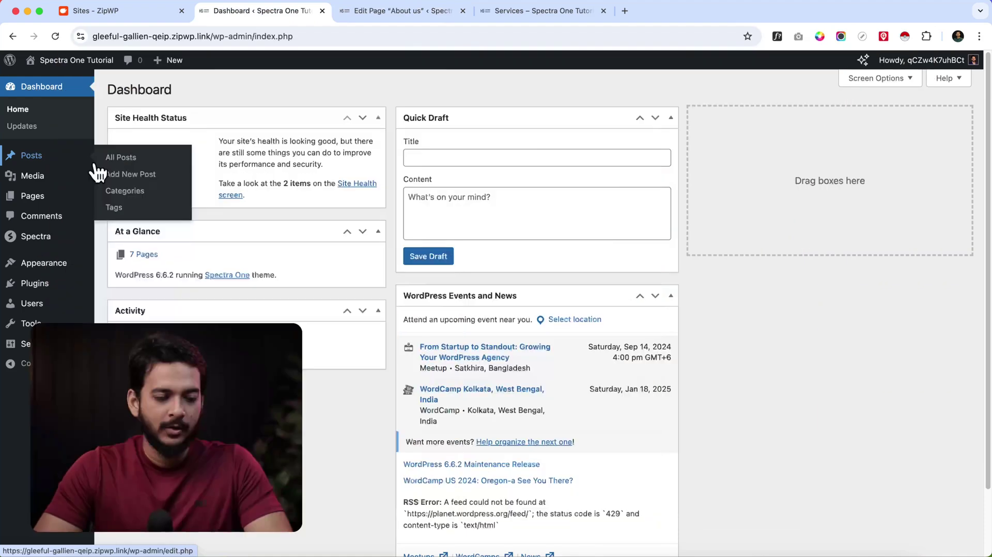
{"action": "mouse_move", "coordinate": [41, 248]}
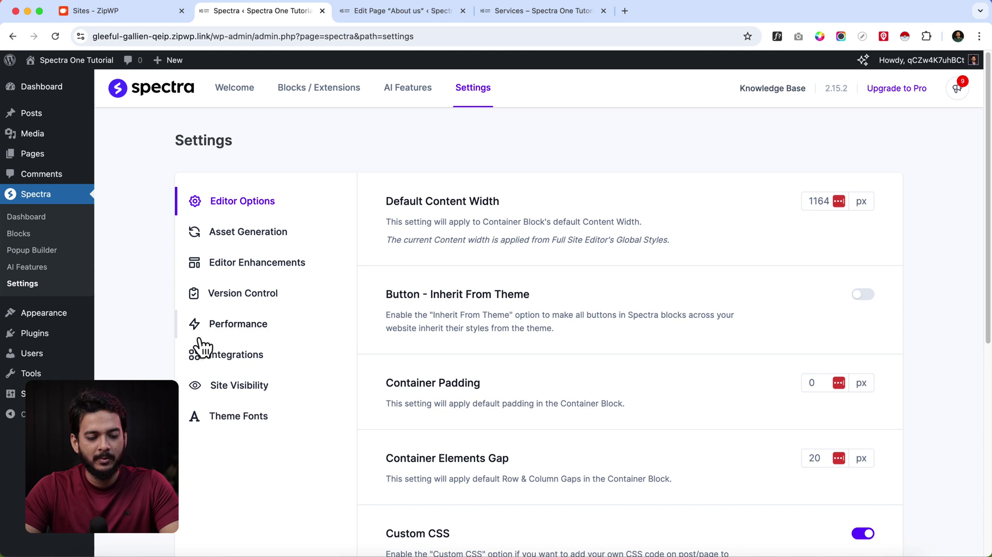
Confirm Enable Templates Button is on in Spectra Editor Enhancements, then return to the About us editor
{"action": "left_click", "coordinate": [223, 264]}
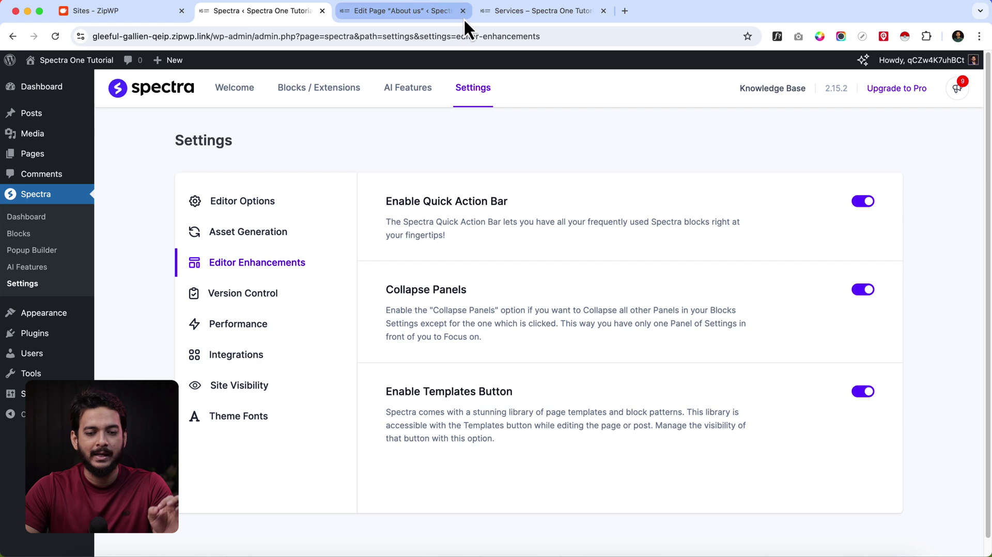
{"action": "left_click", "coordinate": [431, 10]}
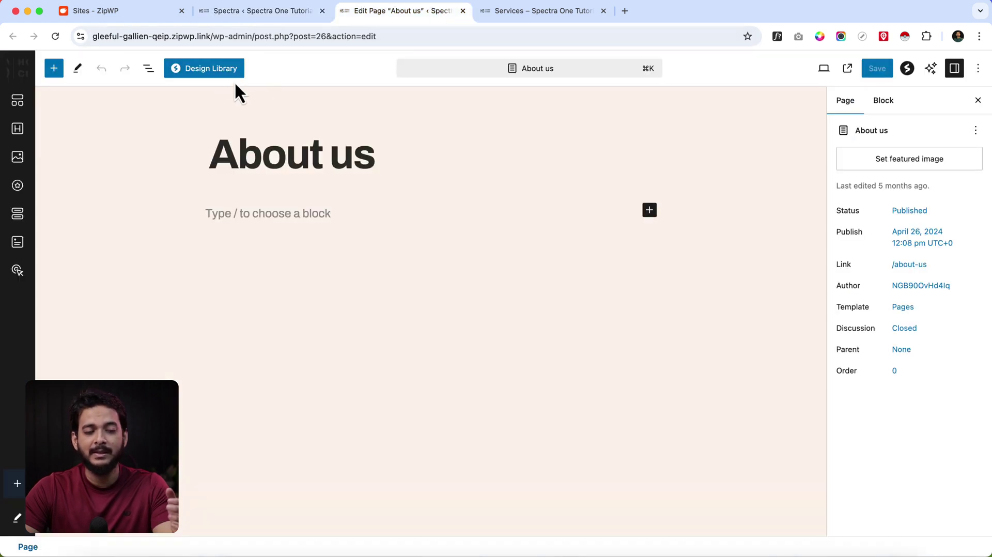
In Spectra's Design Library, browse the Kits tab and select the Planet Earth kit
{"action": "left_click", "coordinate": [198, 70]}
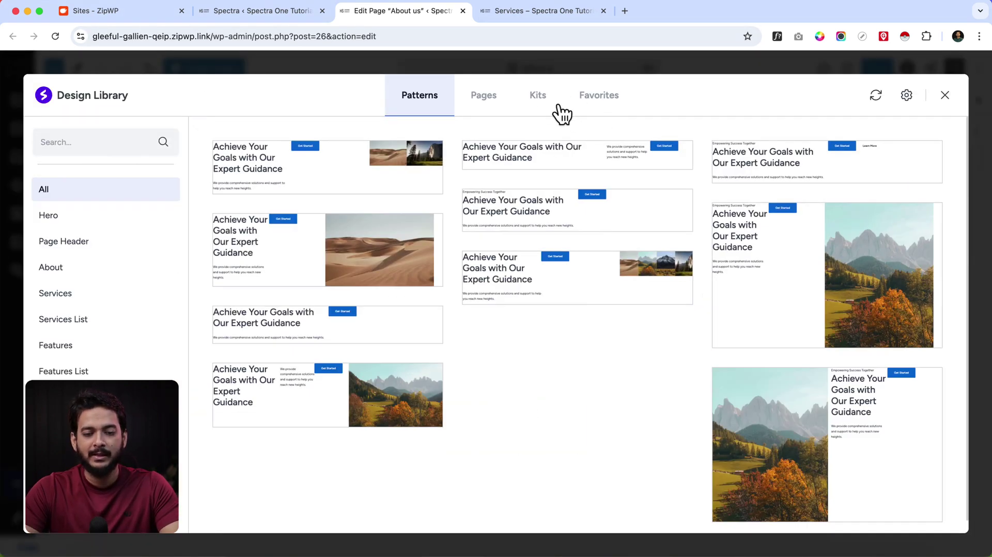
{"action": "left_click", "coordinate": [555, 109]}
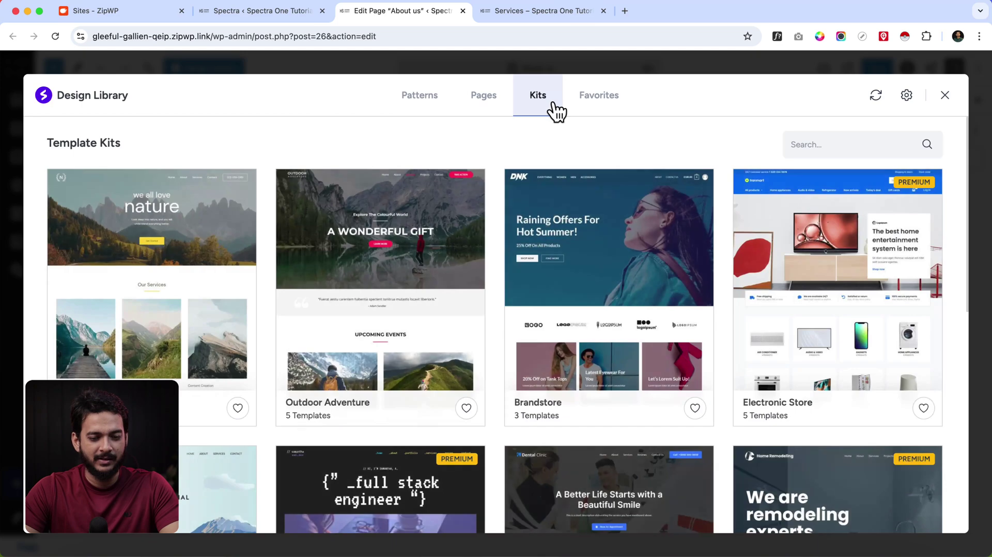
{"action": "scroll", "coordinate": [454, 350], "scroll_direction": "down", "scroll_amount": 15}
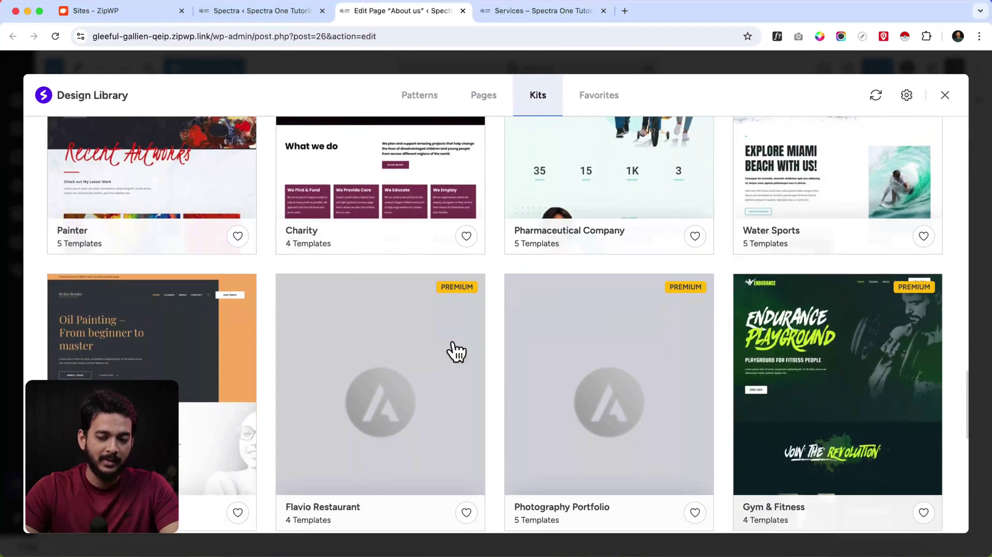
{"action": "scroll", "coordinate": [457, 353], "scroll_direction": "up", "scroll_amount": 10}
{"action": "scroll", "coordinate": [457, 353], "scroll_direction": "up", "scroll_amount": 3}
{"action": "scroll", "coordinate": [716, 164], "scroll_direction": "up", "scroll_amount": 3}
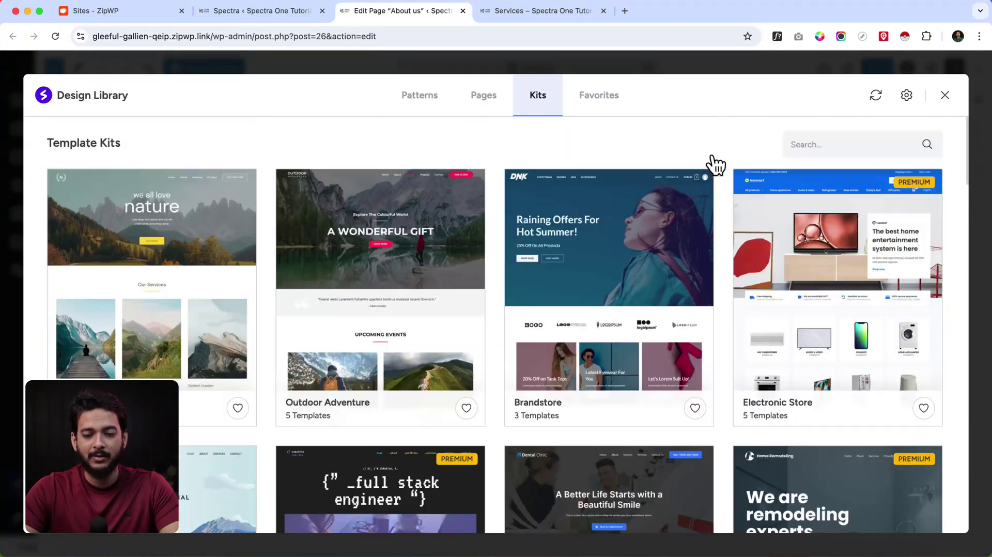
{"action": "left_click", "coordinate": [837, 149]}
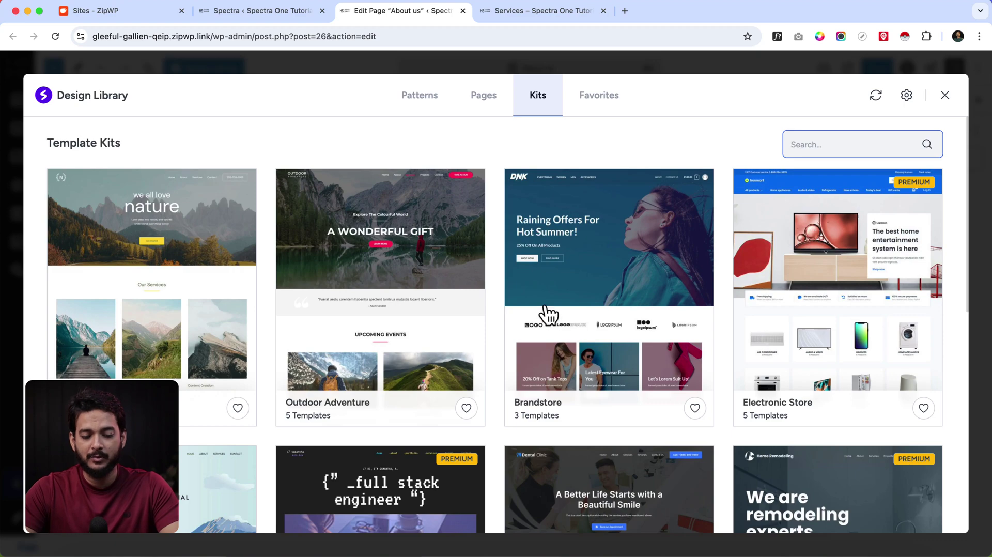
{"action": "scroll", "coordinate": [544, 315], "scroll_direction": "down", "scroll_amount": 10}
{"action": "scroll", "coordinate": [547, 314], "scroll_direction": "up", "scroll_amount": 3}
{"action": "scroll", "coordinate": [548, 314], "scroll_direction": "up", "scroll_amount": 3}
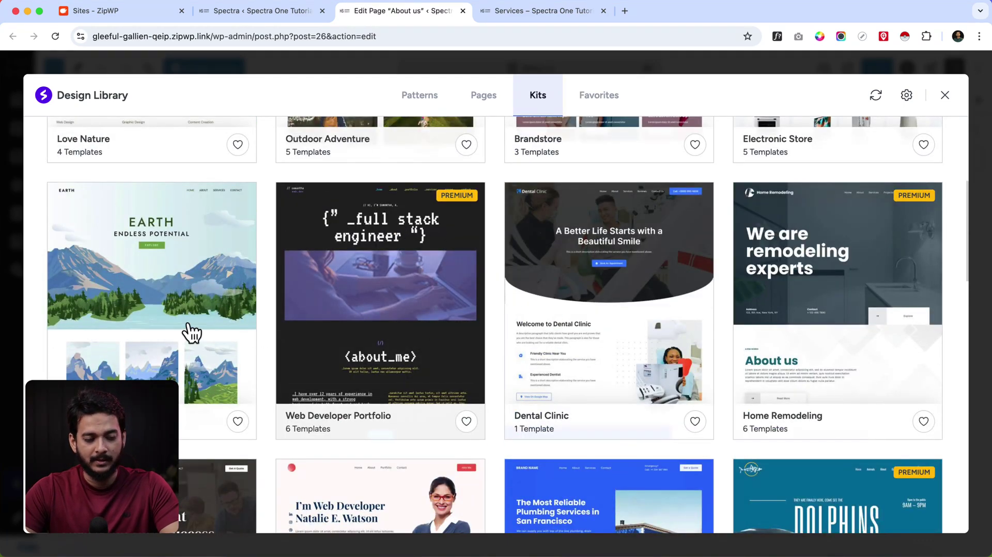
{"action": "left_click", "coordinate": [133, 343]}
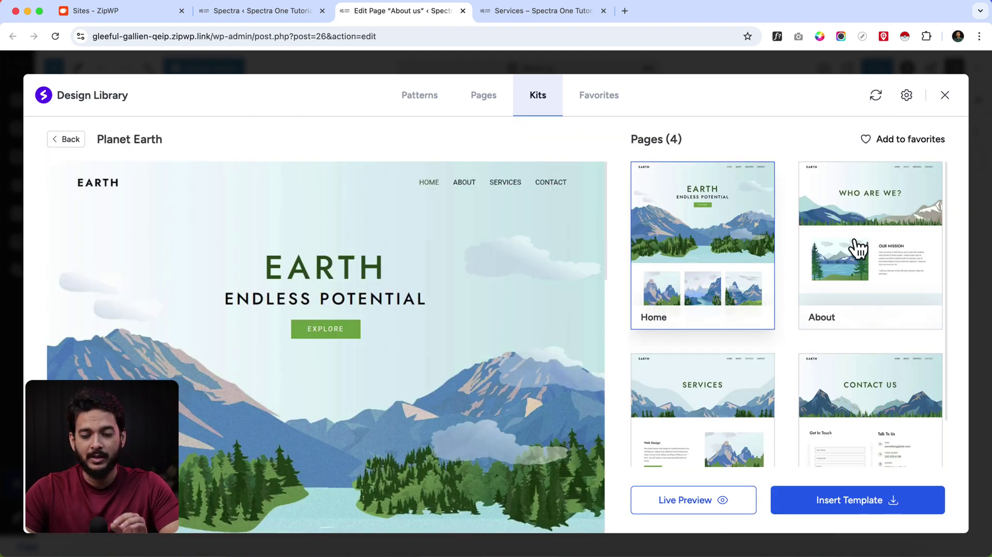
Choose the Planet Earth About page and insert it, adding the 'WHO ARE WE?' hero
{"action": "left_click", "coordinate": [858, 249]}
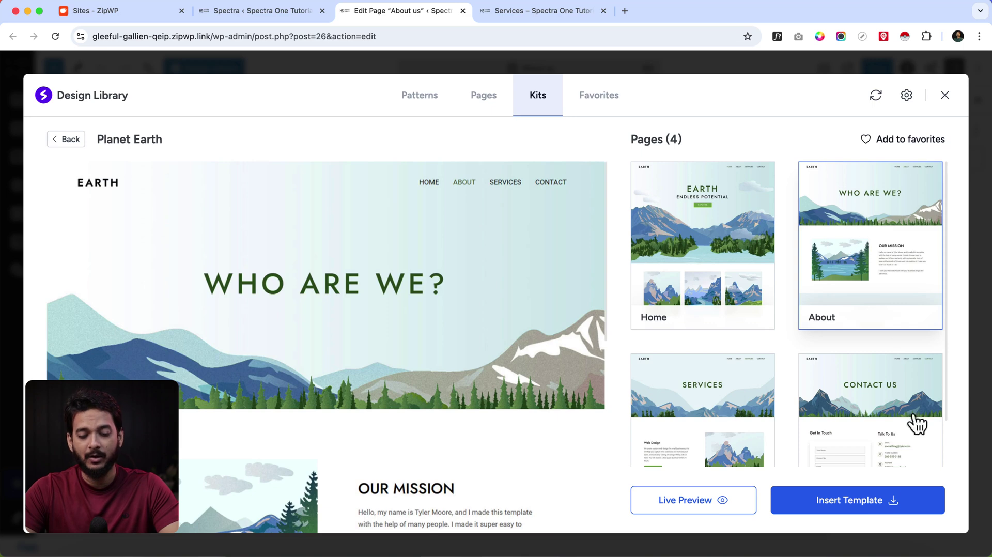
{"action": "left_click", "coordinate": [868, 514]}
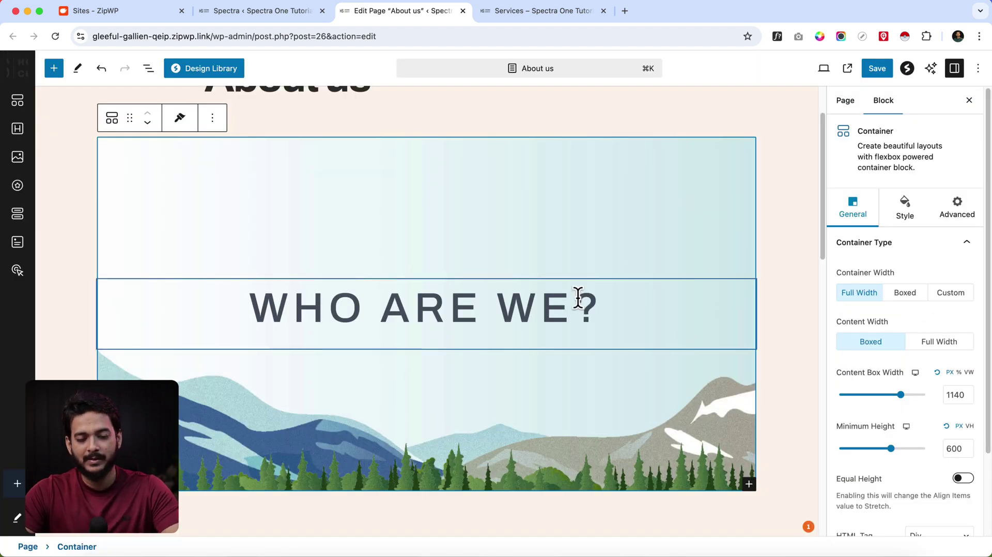
Save the About us page and view it live in a new tab
{"action": "scroll", "coordinate": [578, 298], "scroll_direction": "down", "scroll_amount": 15}
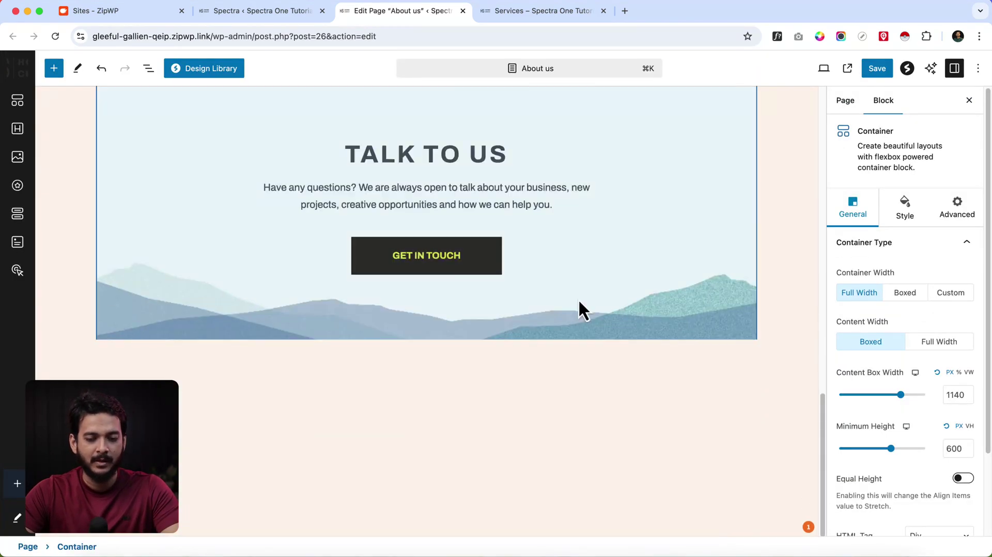
{"action": "scroll", "coordinate": [578, 299], "scroll_direction": "up", "scroll_amount": 15}
{"action": "left_click", "coordinate": [878, 74]}
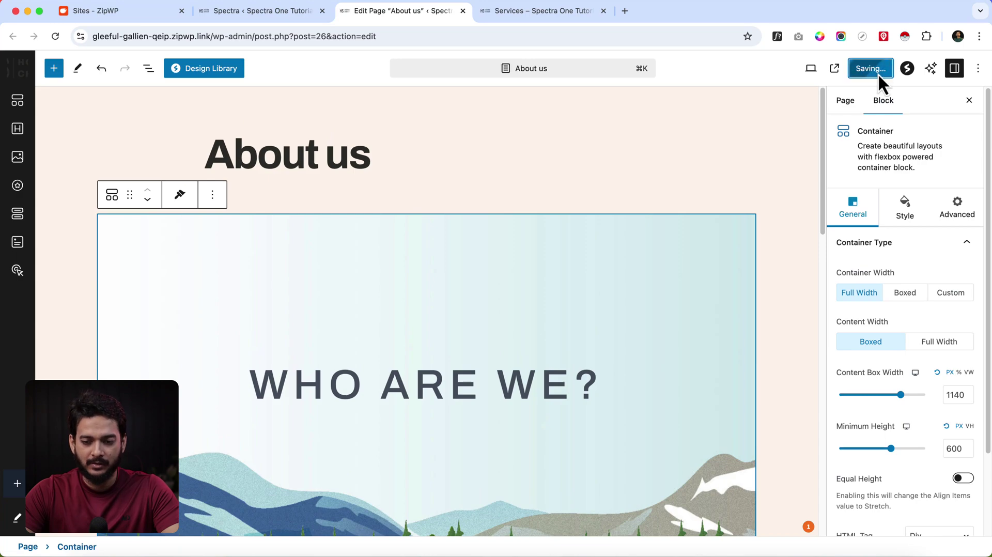
{"action": "left_click", "coordinate": [834, 69]}
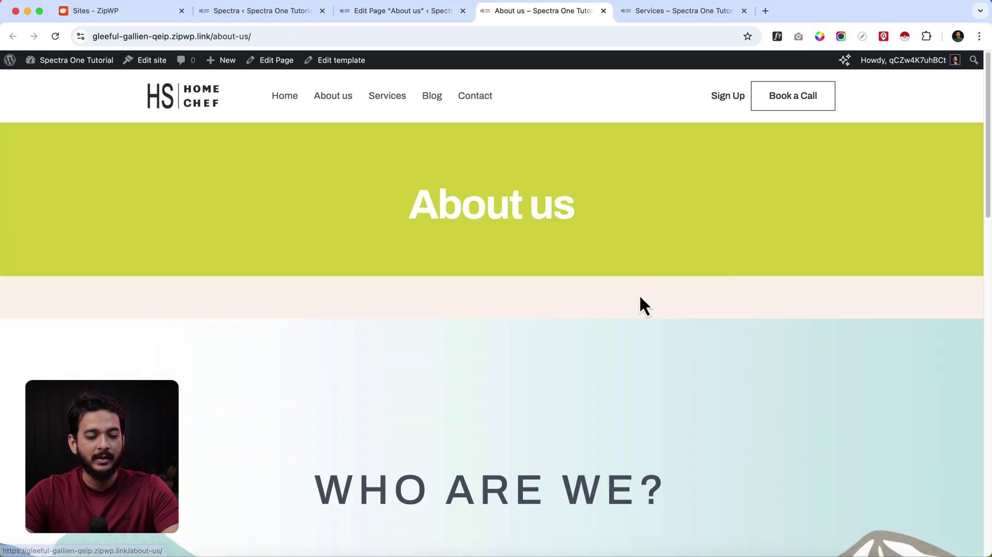
Scroll through the live About us page to review the inserted Planet Earth sections
{"action": "scroll", "coordinate": [641, 299], "scroll_direction": "down", "scroll_amount": 20}
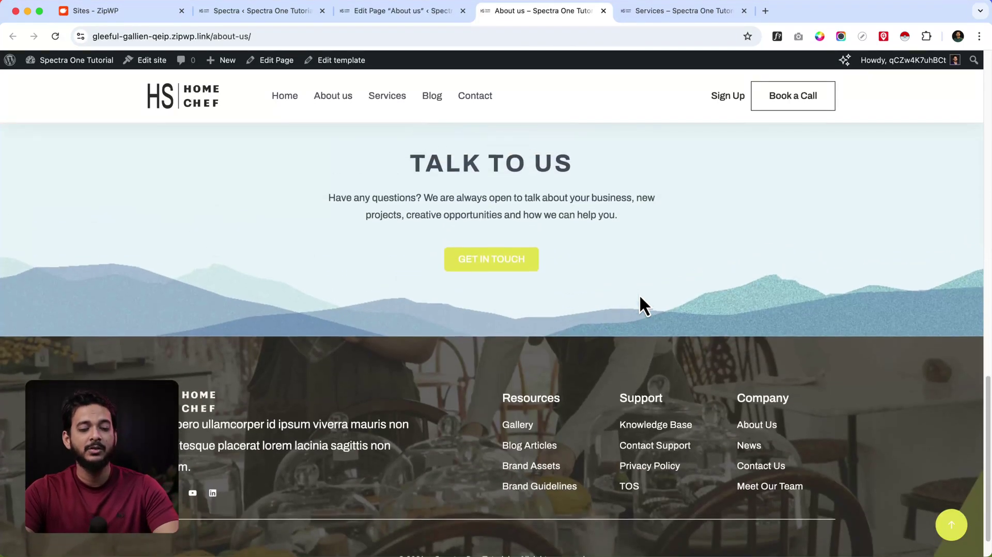
{"action": "scroll", "coordinate": [639, 294], "scroll_direction": "up", "scroll_amount": 2}
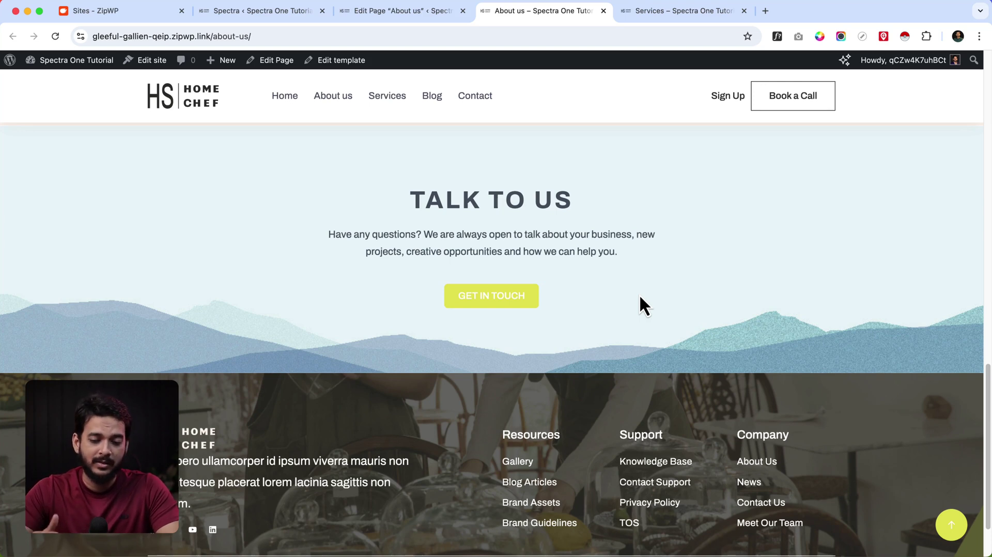
{"action": "scroll", "coordinate": [641, 297], "scroll_direction": "up", "scroll_amount": 5}
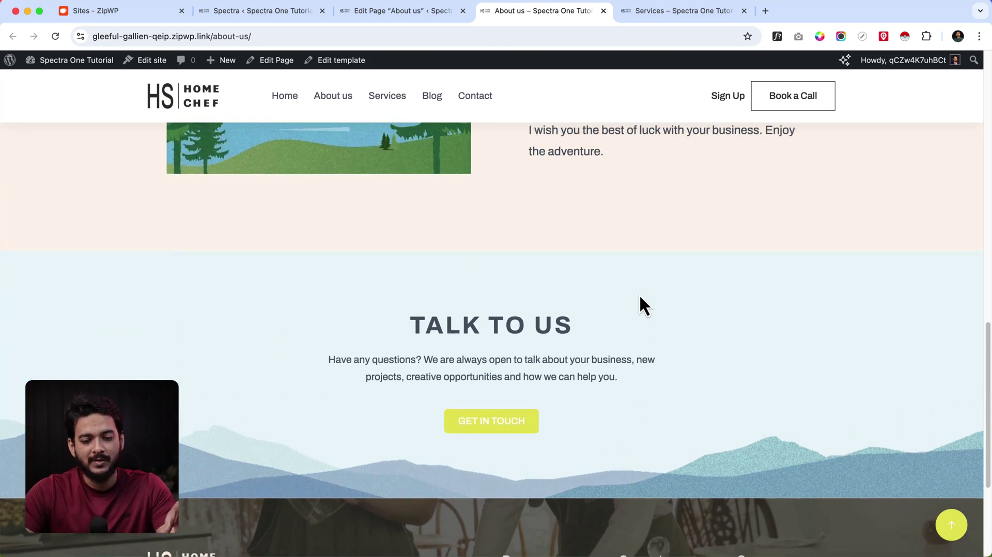
{"action": "scroll", "coordinate": [641, 297], "scroll_direction": "up", "scroll_amount": 10}
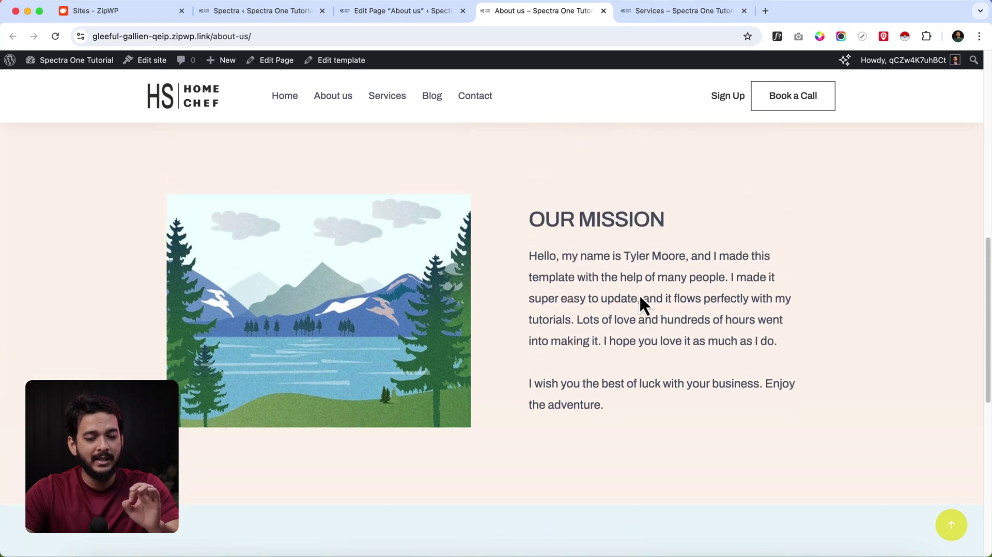
{"action": "scroll", "coordinate": [640, 297], "scroll_direction": "up", "scroll_amount": 1}
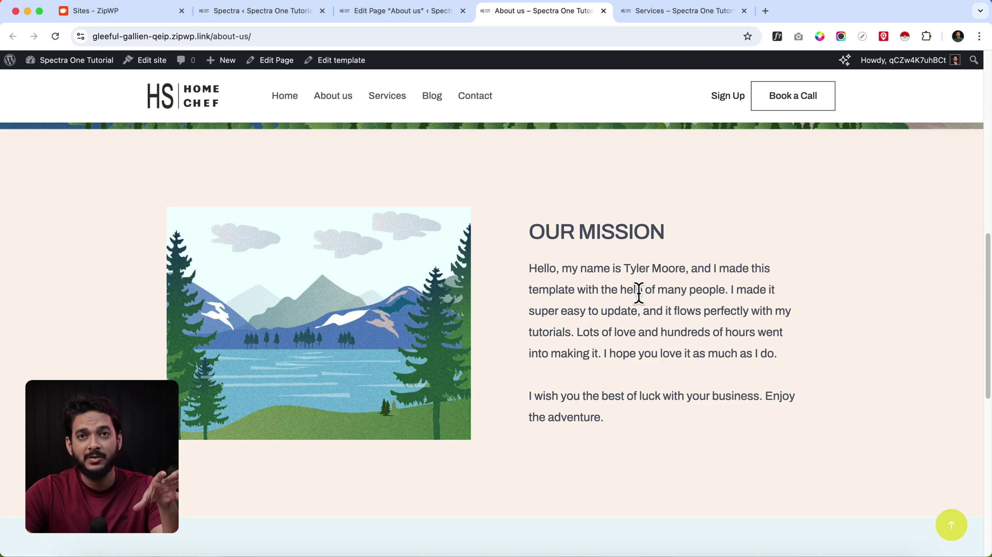
{"action": "scroll", "coordinate": [638, 292], "scroll_direction": "up", "scroll_amount": 10}
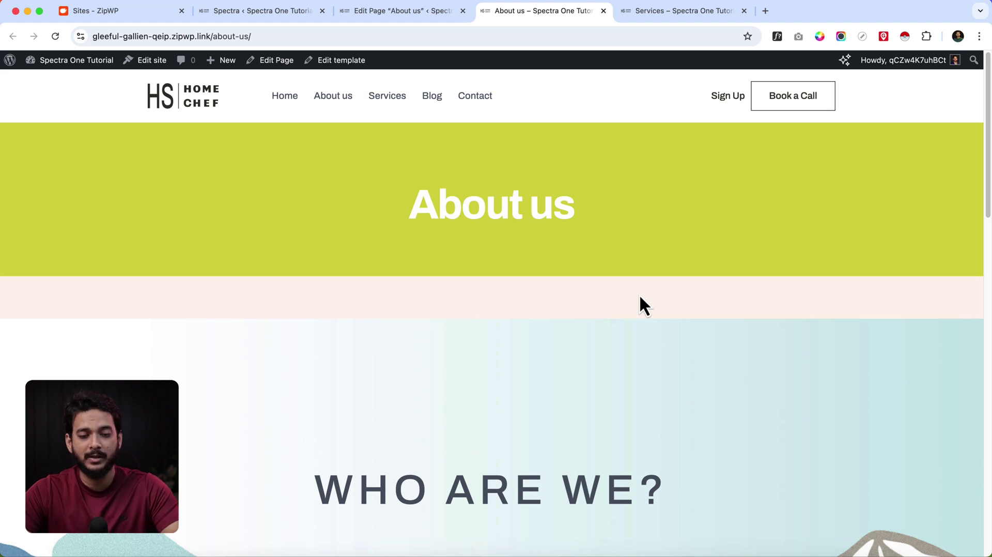
{"action": "scroll", "coordinate": [639, 303], "scroll_direction": "down", "scroll_amount": 1}
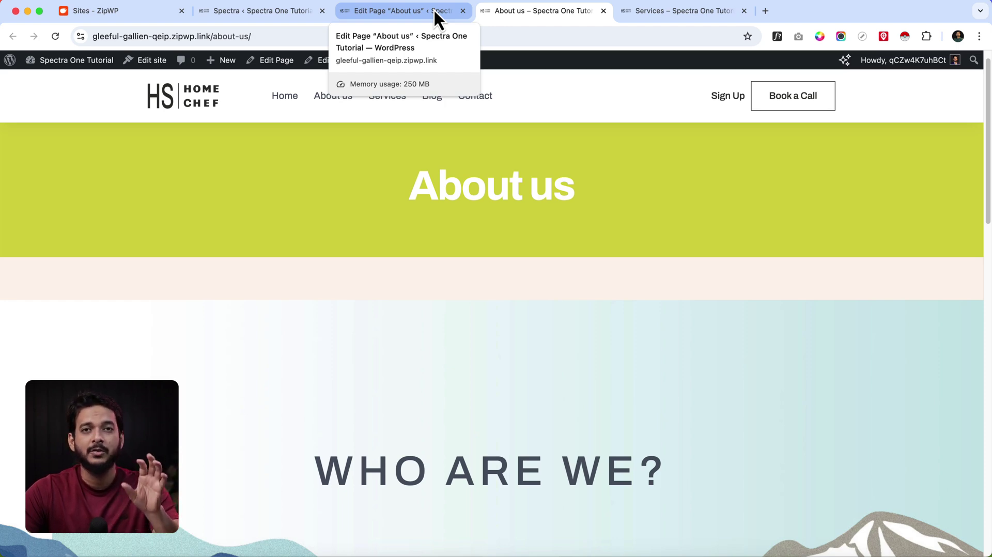
{"action": "scroll", "coordinate": [458, 421], "scroll_direction": "down", "scroll_amount": 5}
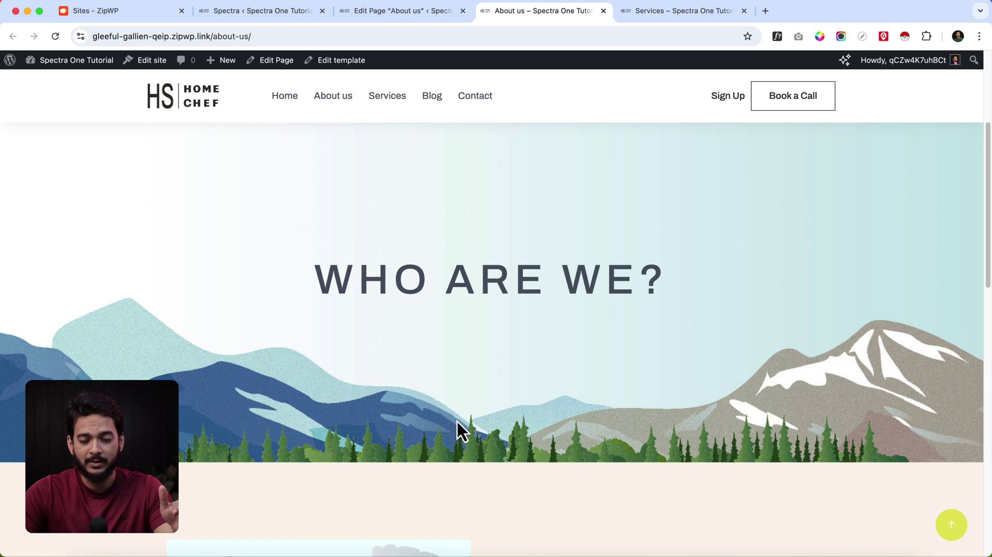
{"action": "scroll", "coordinate": [457, 421], "scroll_direction": "down", "scroll_amount": 3}
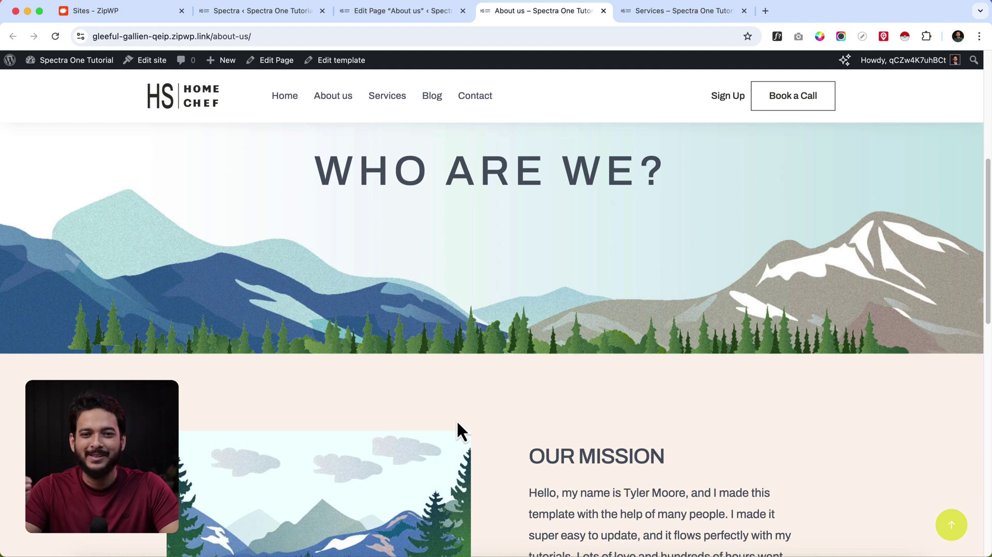
{"action": "scroll", "coordinate": [457, 419], "scroll_direction": "up", "scroll_amount": 6}
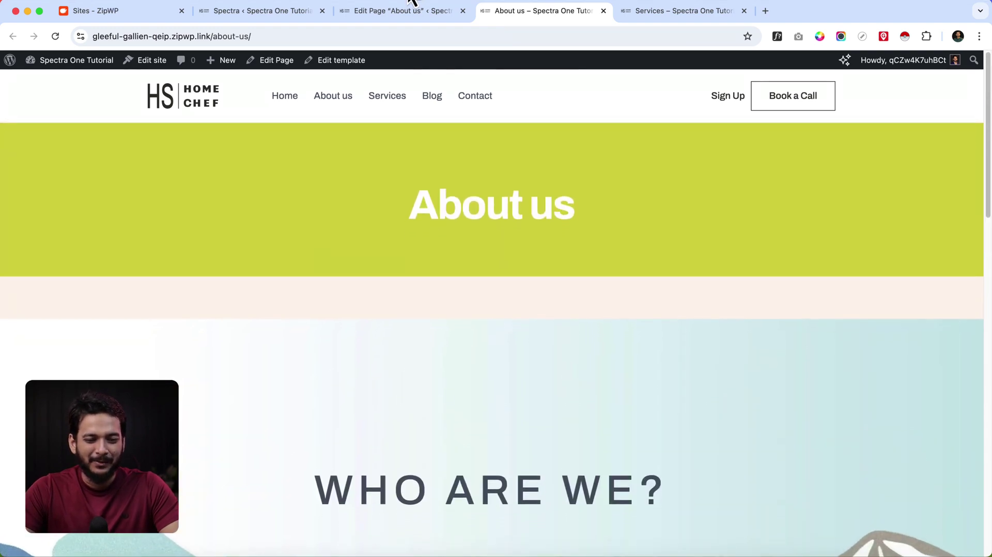
Return to the About us editor and select the page title
{"action": "left_click", "coordinate": [405, 11]}
{"action": "left_click", "coordinate": [266, 134]}
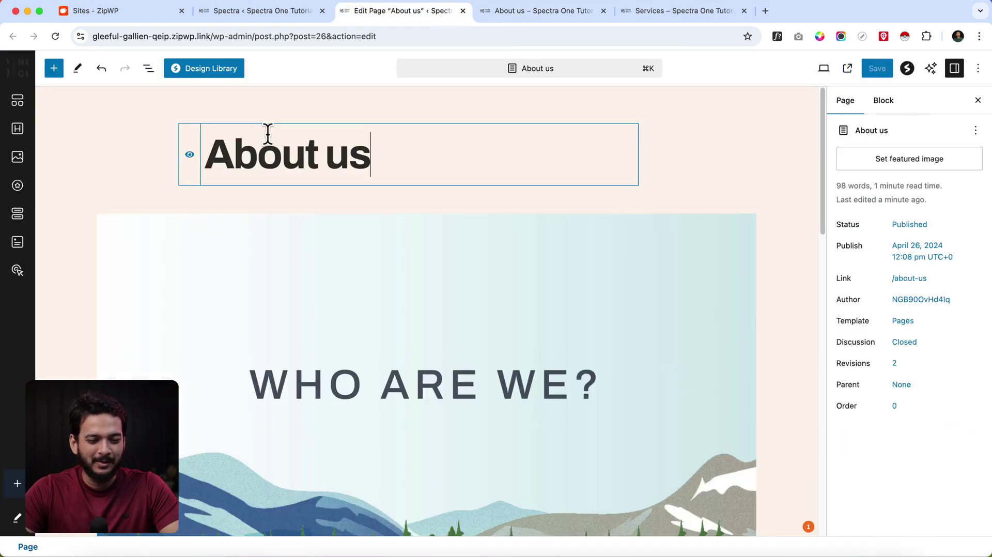
{"action": "scroll", "coordinate": [471, 273], "scroll_direction": "down", "scroll_amount": 10}
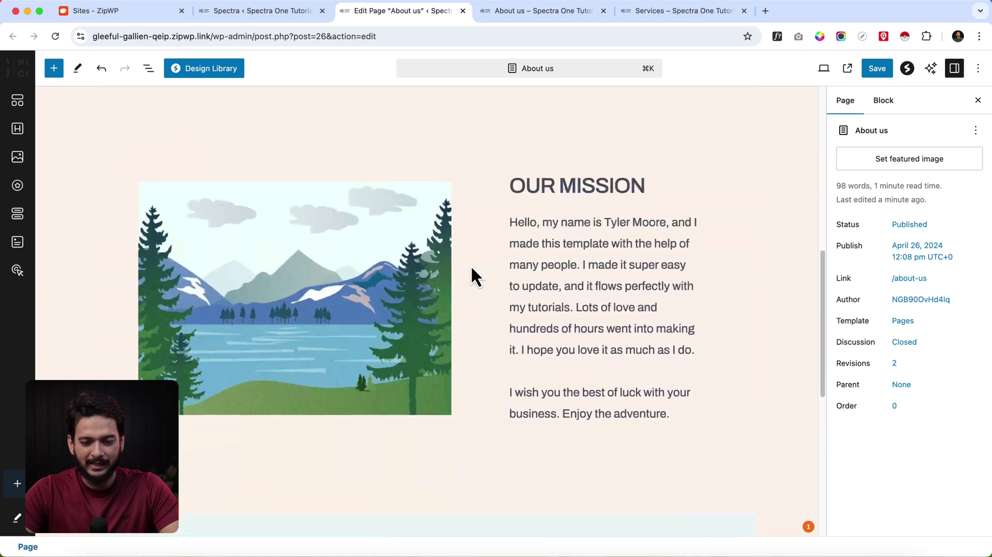